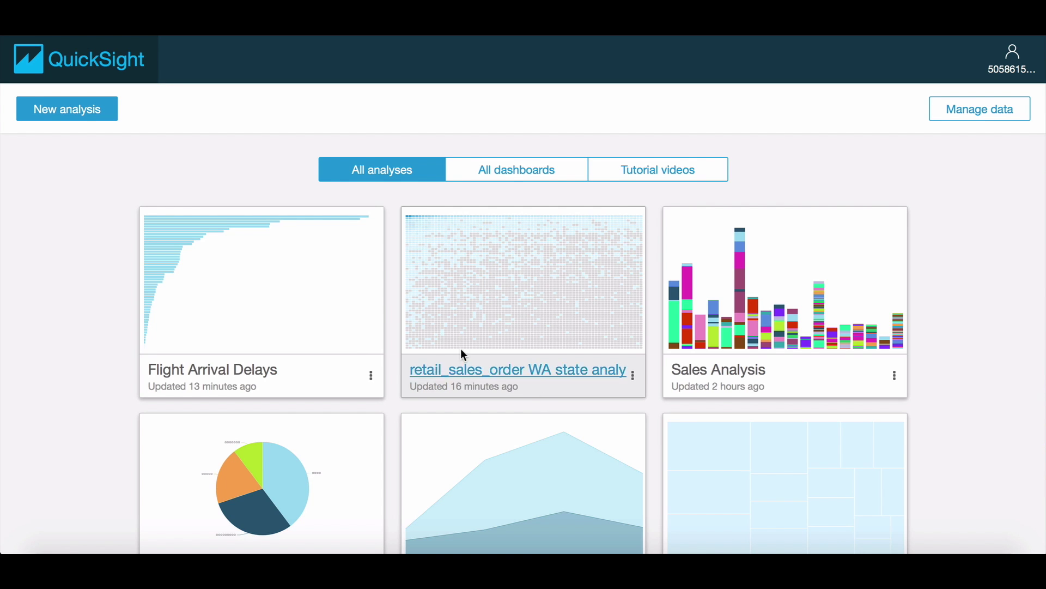
Start a new dataset from the existing redshift-demo-server data source.
left_click(112, 110)
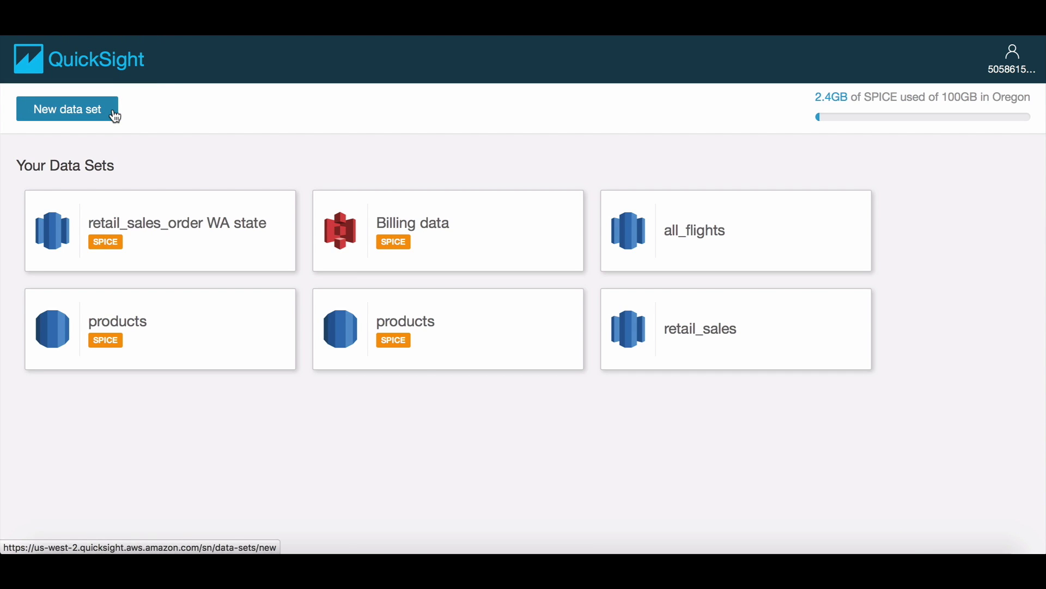
left_click(115, 114)
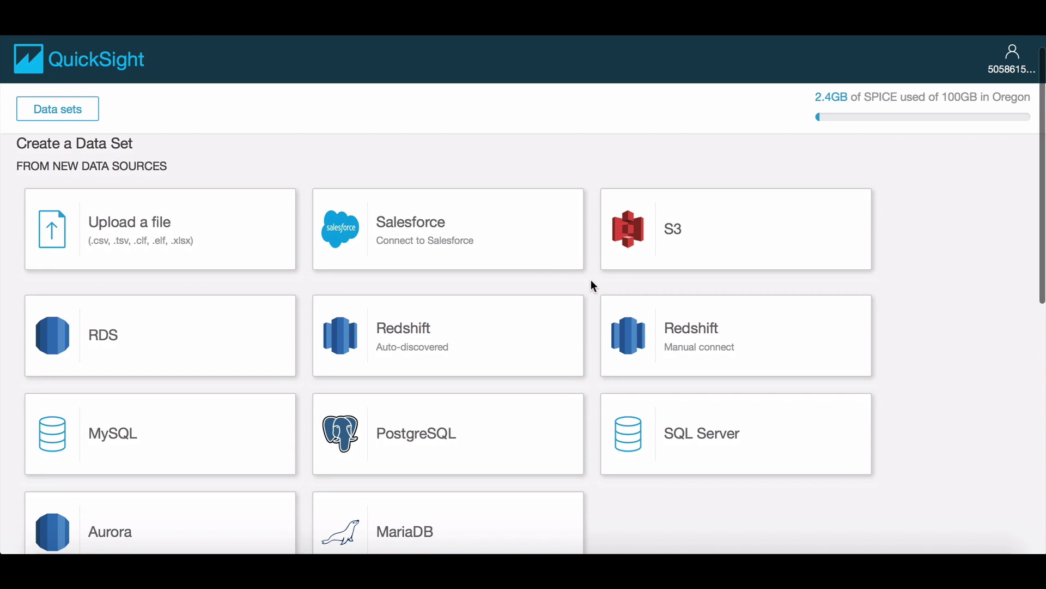
scroll(592, 285, "down", 5)
scroll(591, 280, "down", 3)
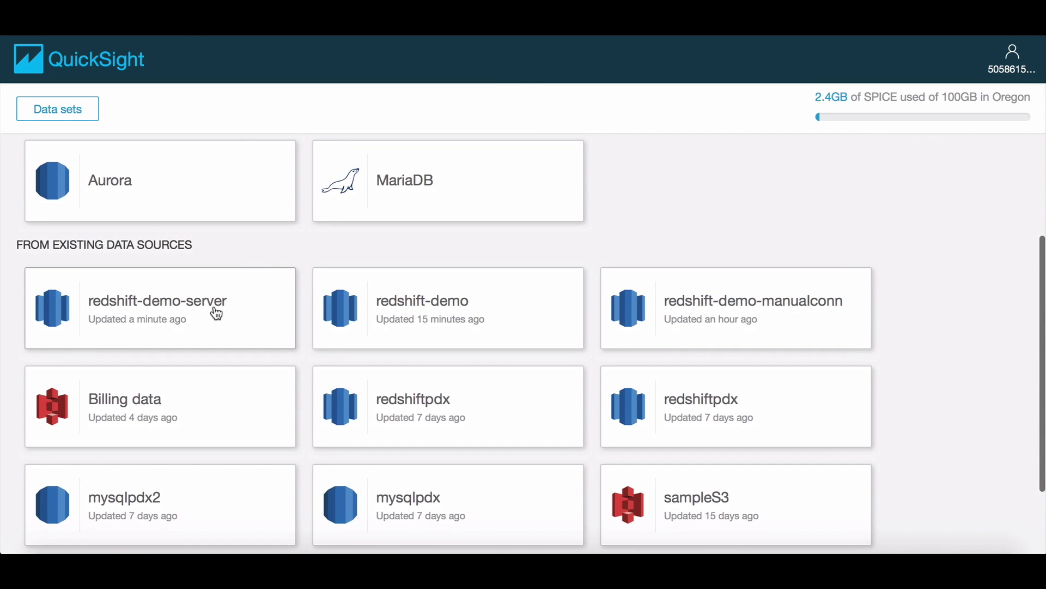
left_click(216, 311)
left_click(720, 221)
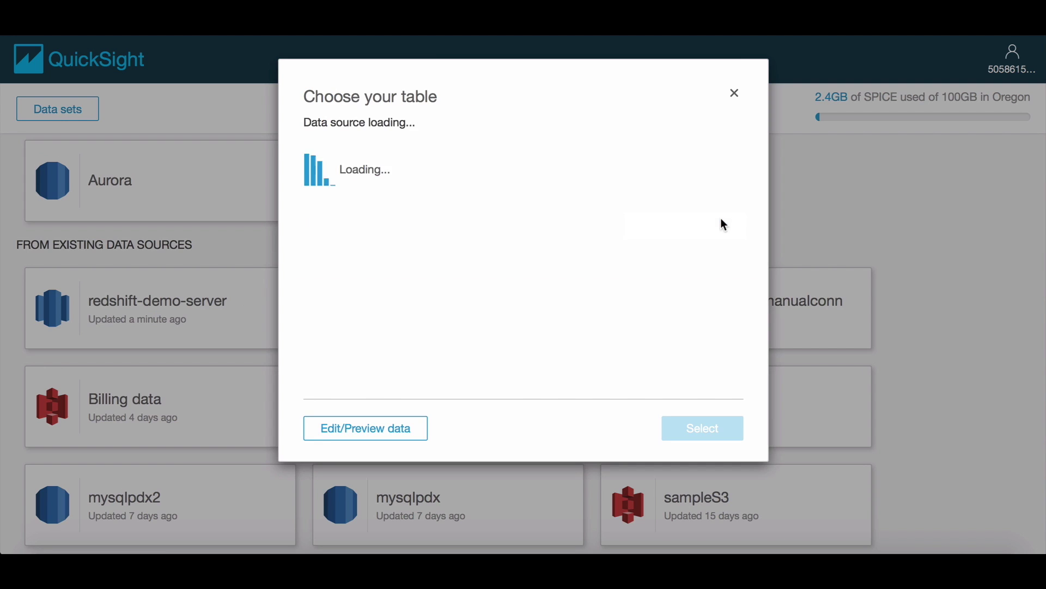
Pick the all_flights table from the public schema and open it for editing and preview.
left_click(675, 194)
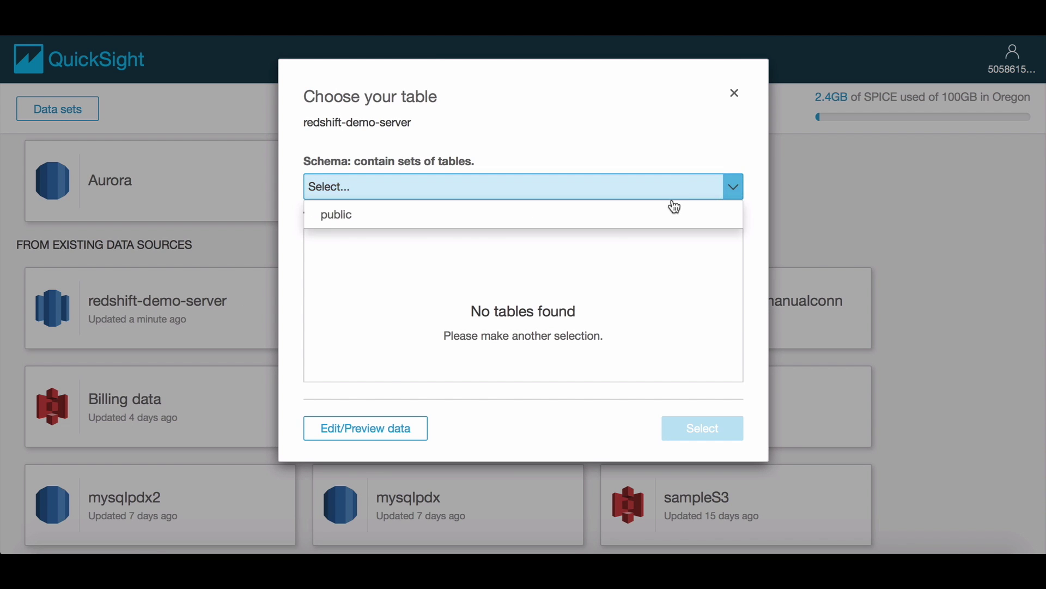
left_click(669, 213)
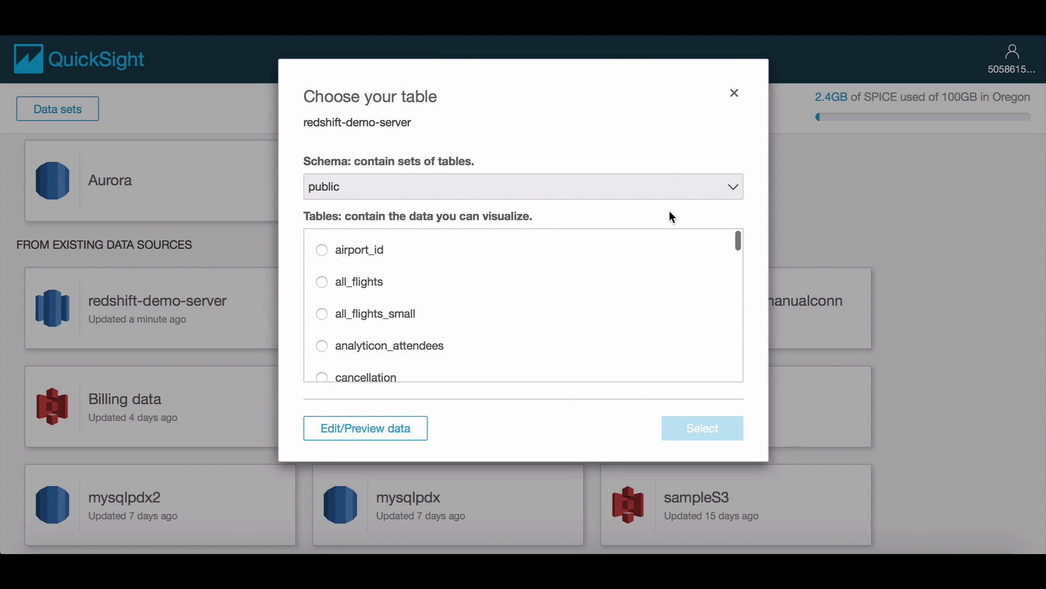
left_click(371, 290)
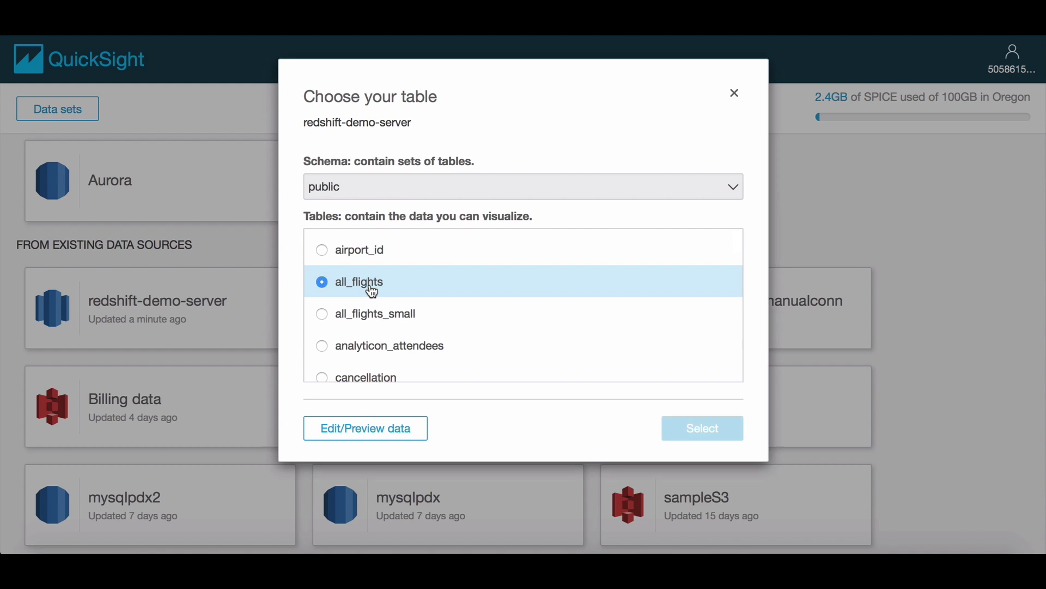
left_click(373, 430)
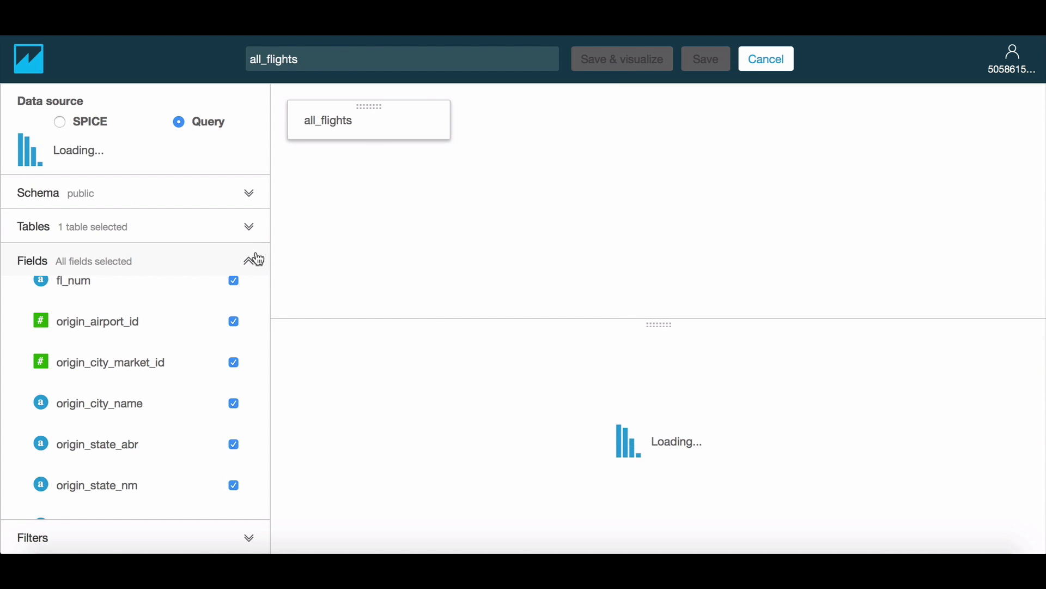
Replace the table with a custom SQL query named 'CA to NY' selecting flights from CA to NY.
left_click(250, 229)
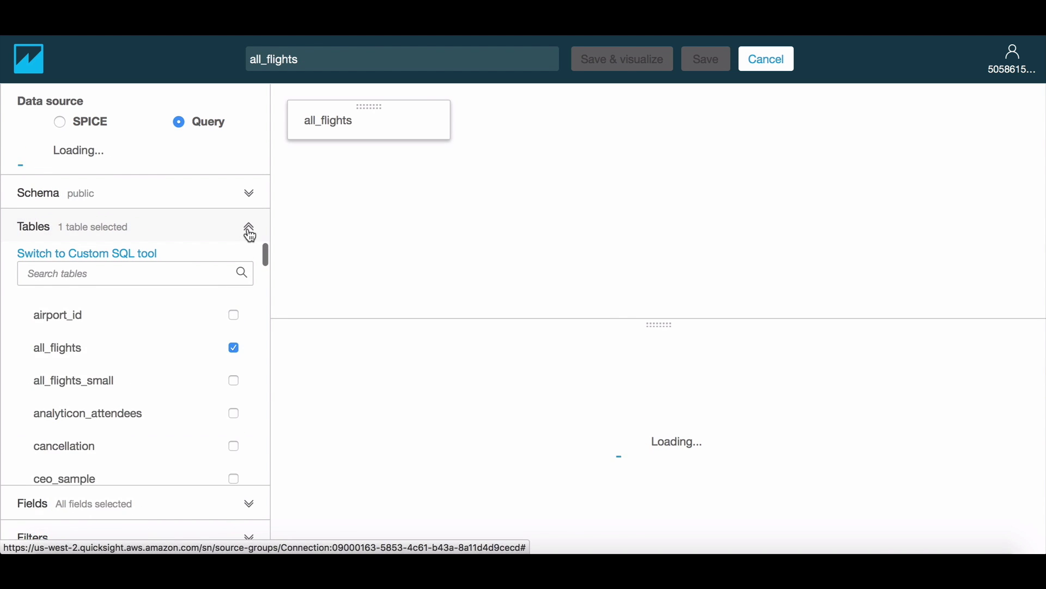
left_click(150, 254)
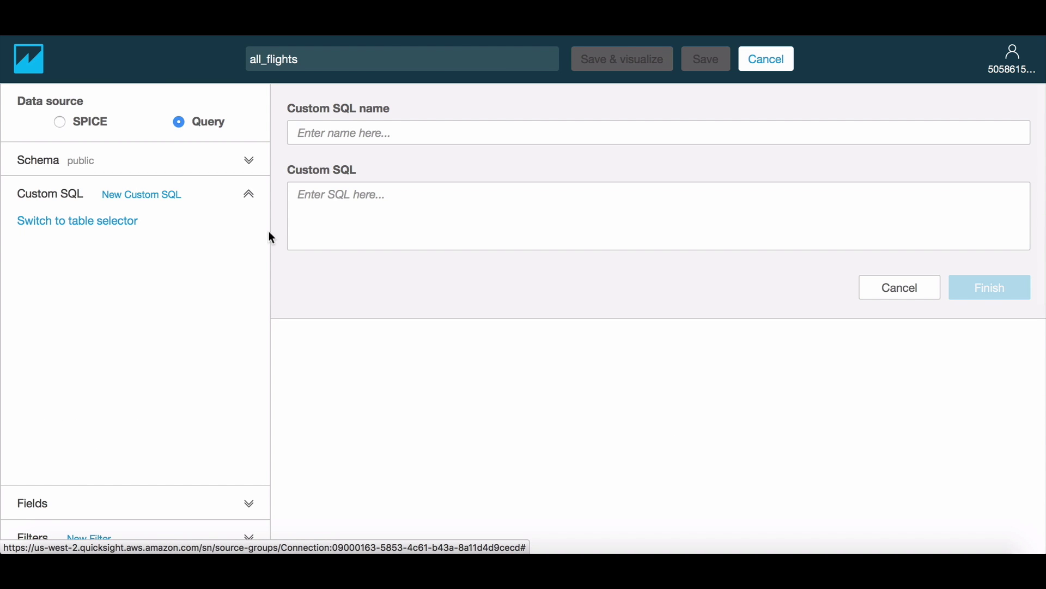
left_click(351, 226)
type("select * from all_flights where all_flights.dest_state_abr='NY' and all_flights.origin_state_abr='CA'")
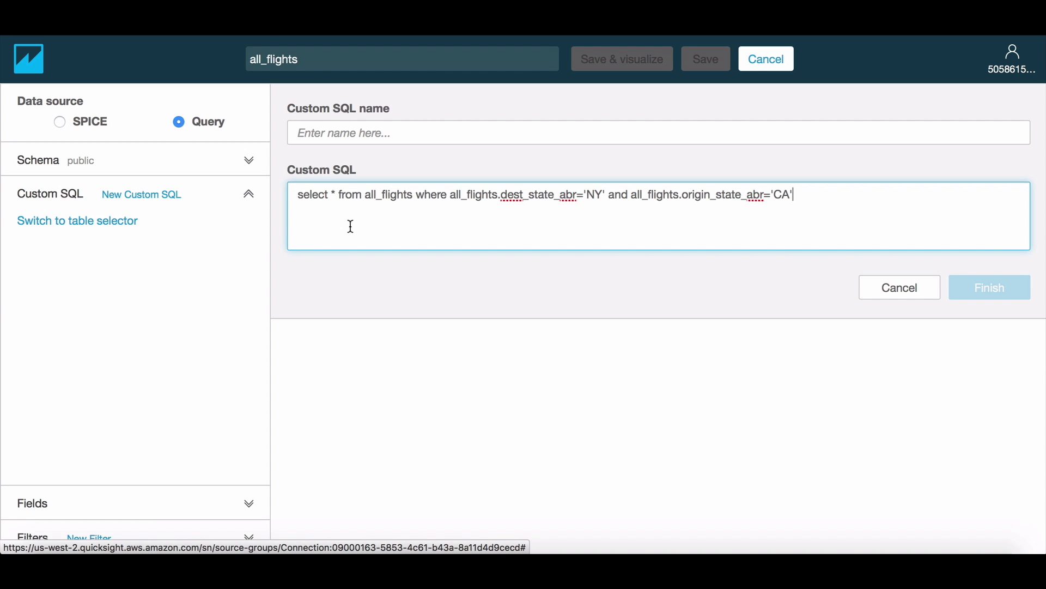
left_click(392, 131)
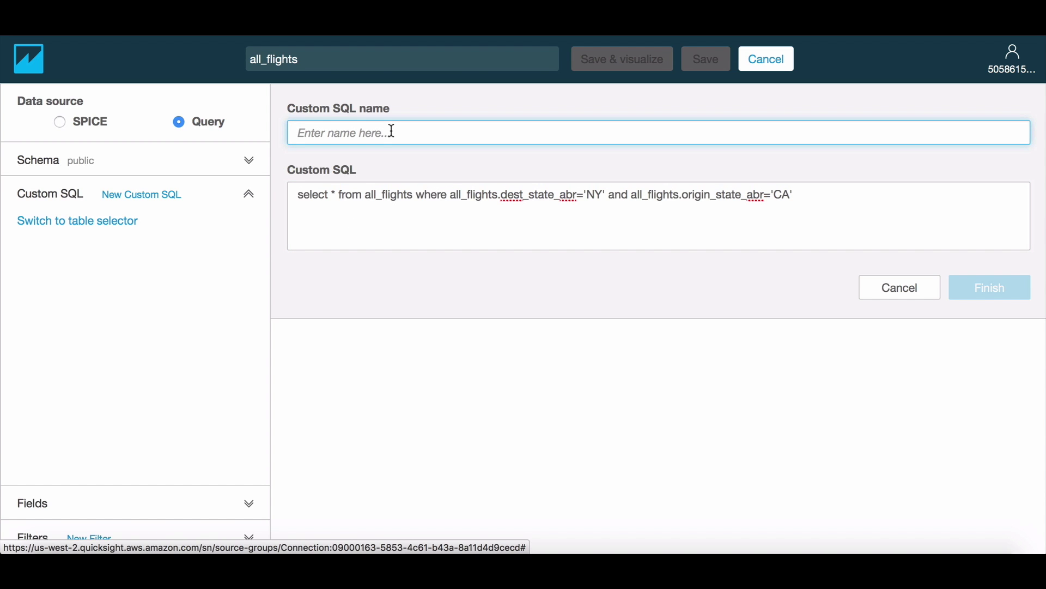
type("CA to NY")
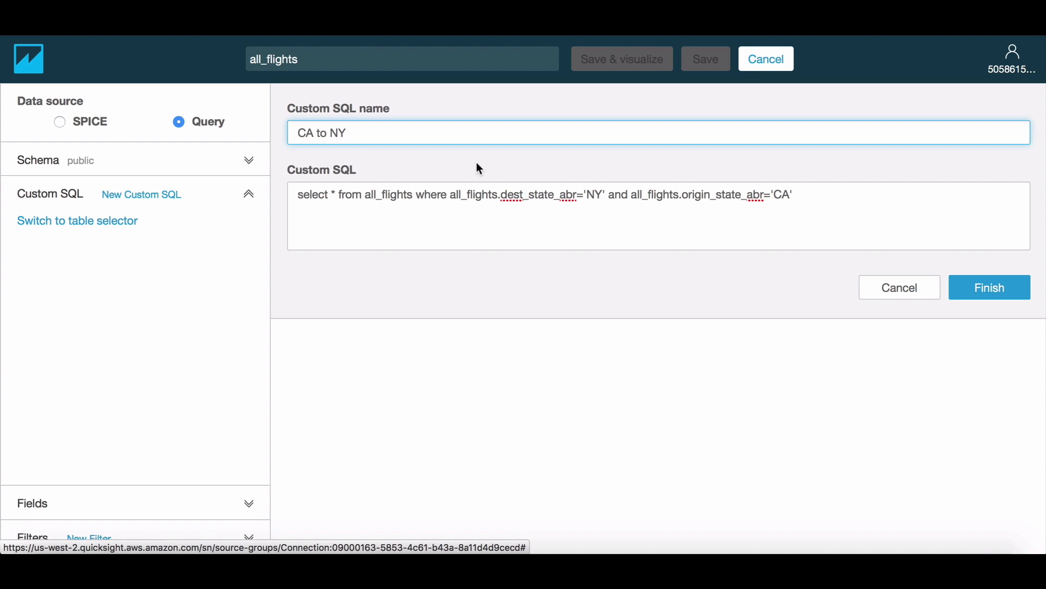
left_click(992, 288)
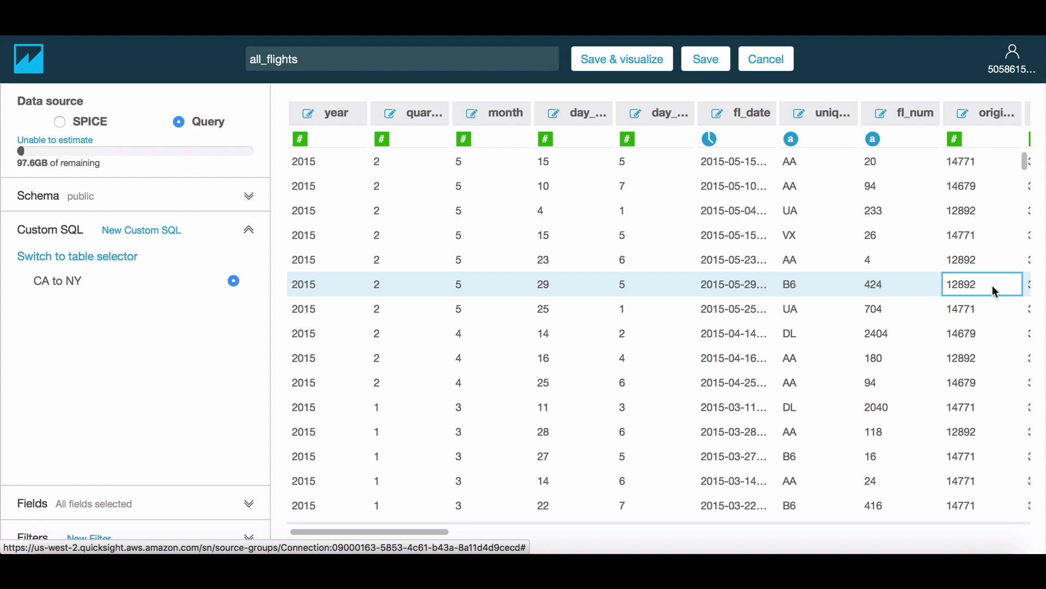
Rename the dataset to 'all_flights CA to NY' and switch its data source to SPICE import.
scroll(992, 285, "down", 1)
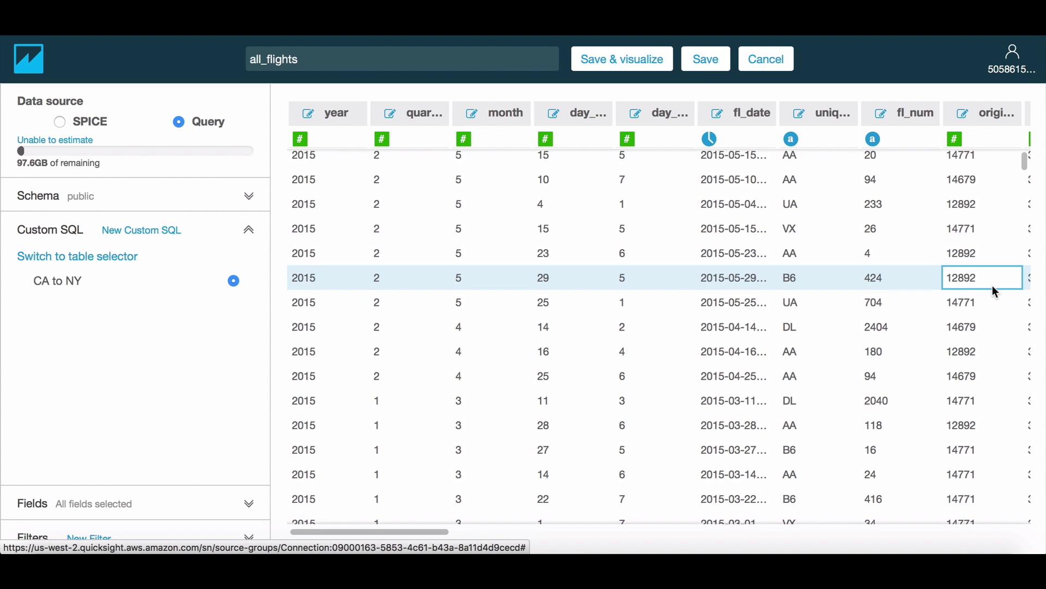
scroll(993, 286, "right", 6)
scroll(992, 285, "right", 1)
scroll(992, 286, "up", 1)
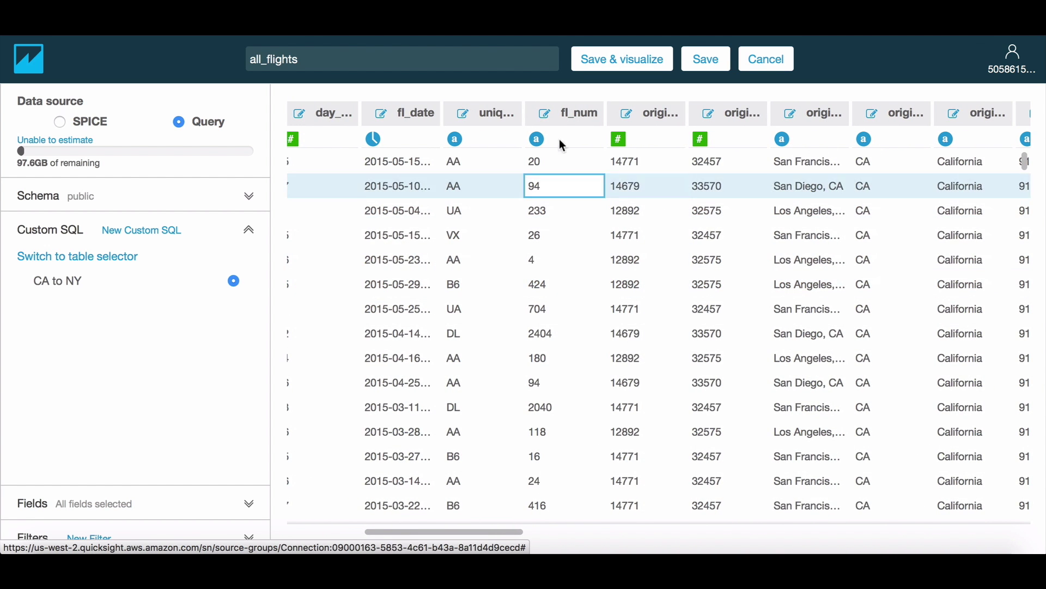
left_click(521, 68)
type("CA to NY")
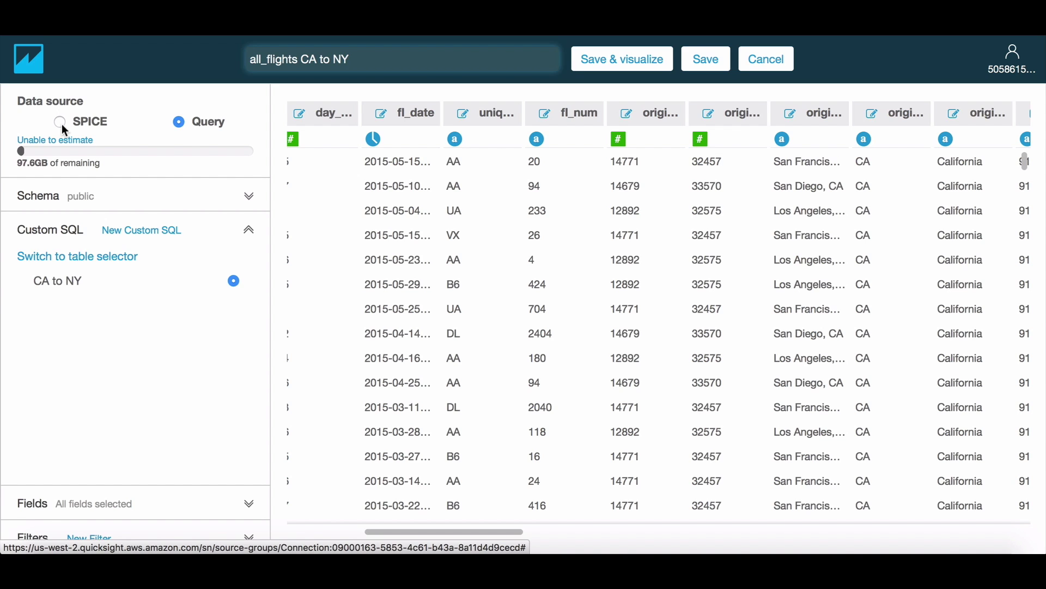
left_click(61, 124)
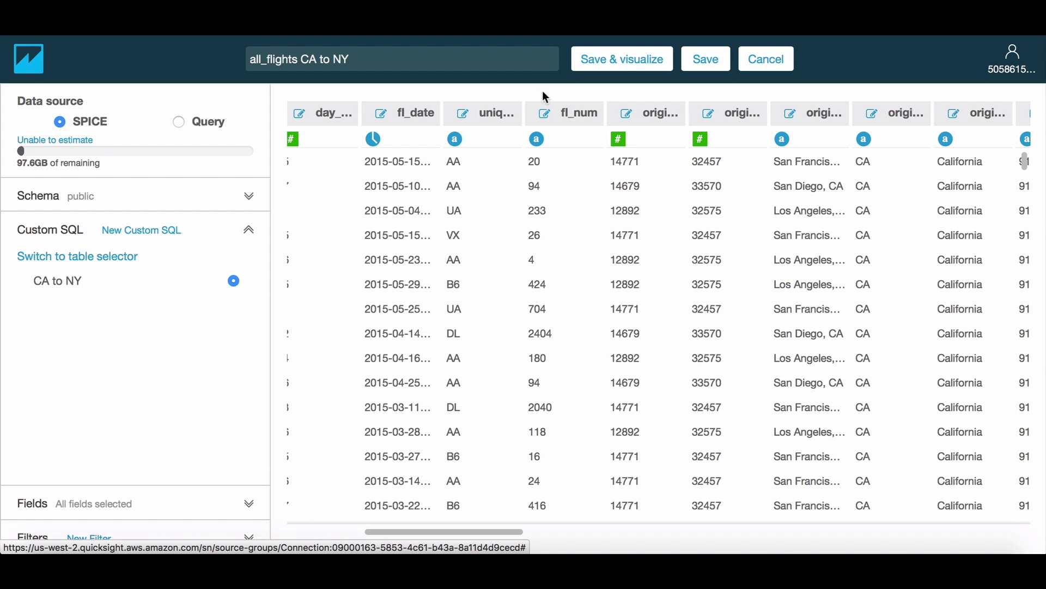
Save the dataset into an analysis and show Sum of flights by unique_carrier as a small pie chart.
left_click(636, 62)
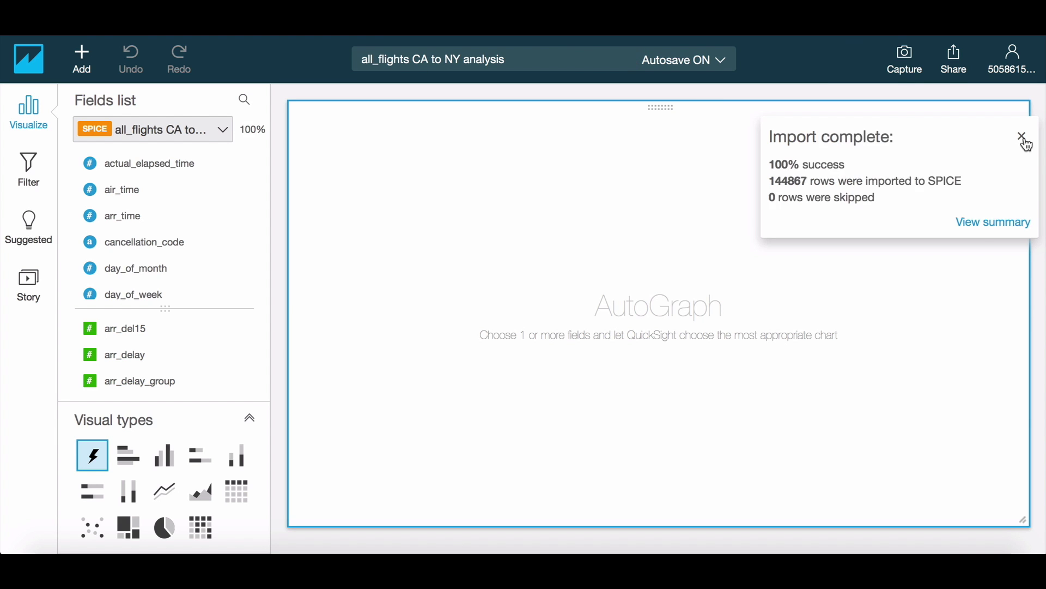
left_click(1022, 138)
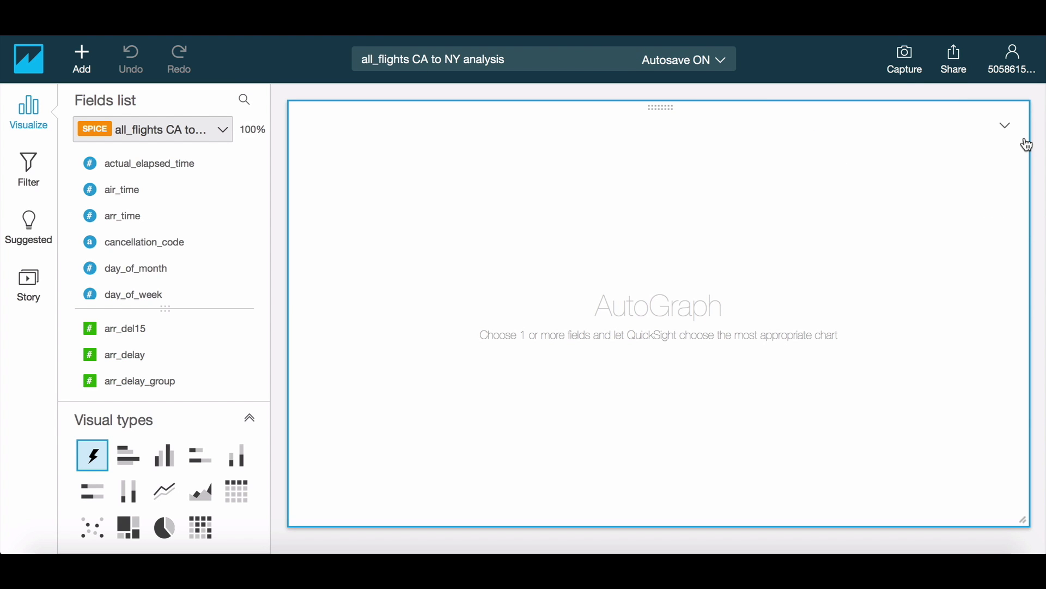
left_click(145, 98)
type("carri")
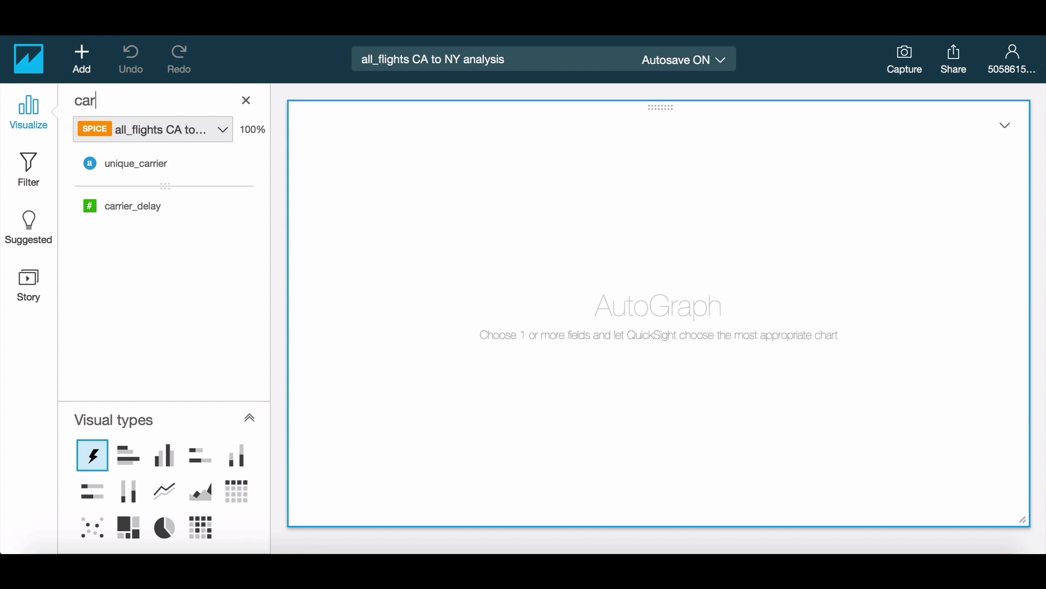
left_click(108, 166)
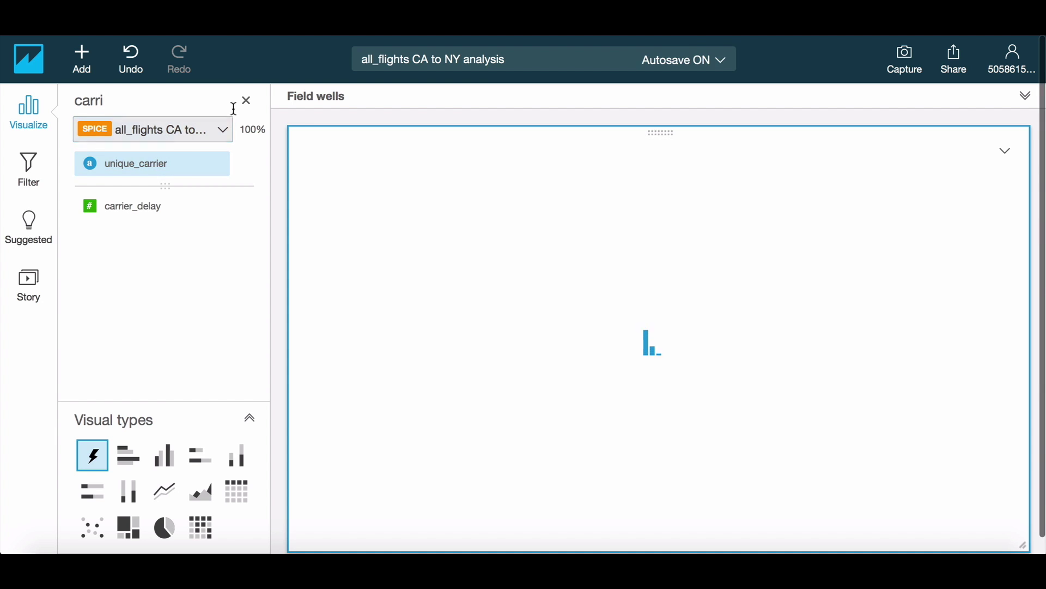
left_click(249, 105)
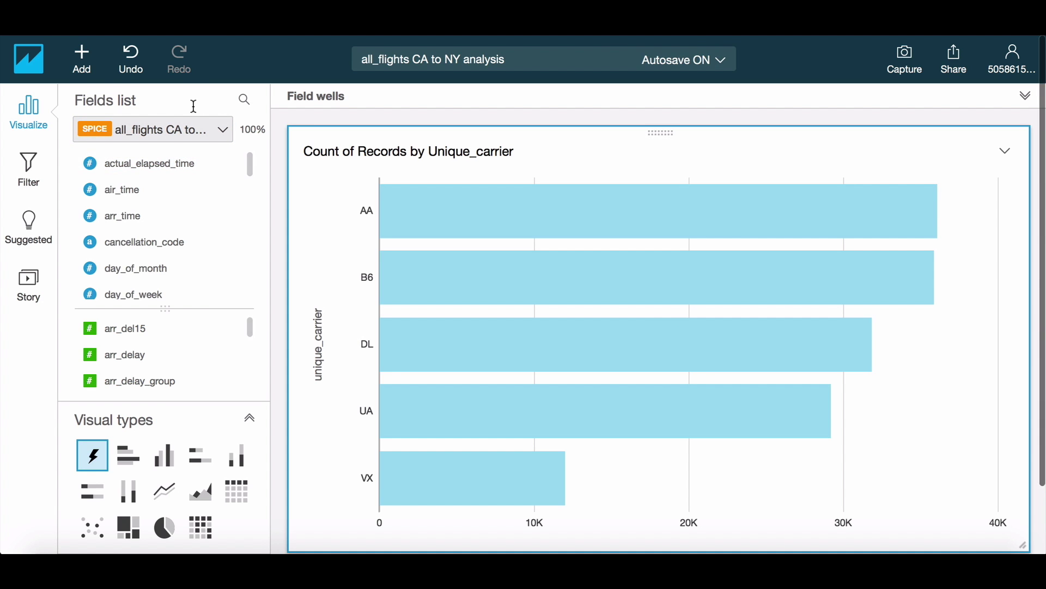
type("fli")
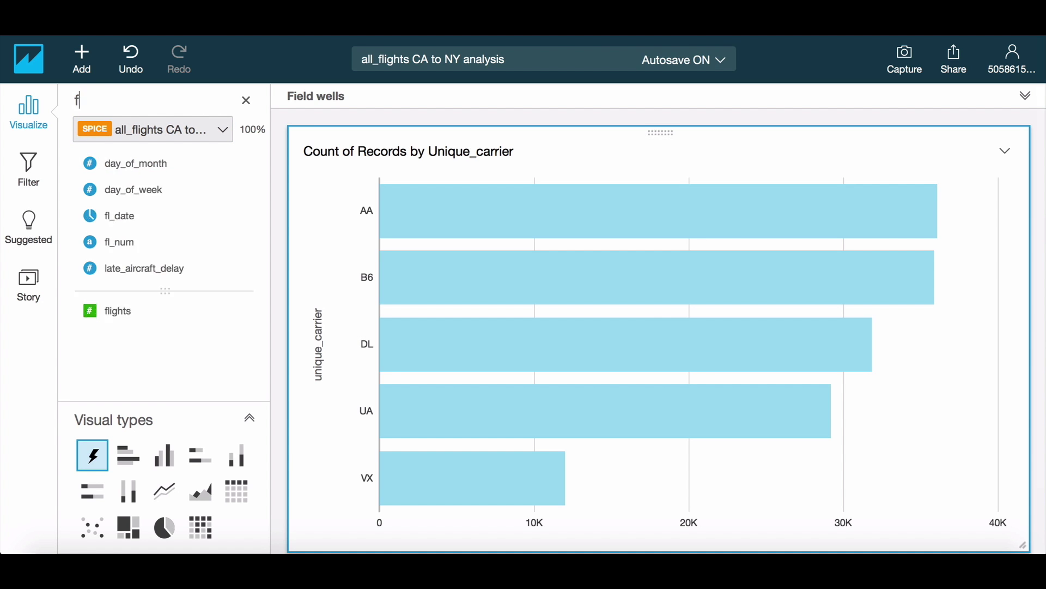
left_click(162, 184)
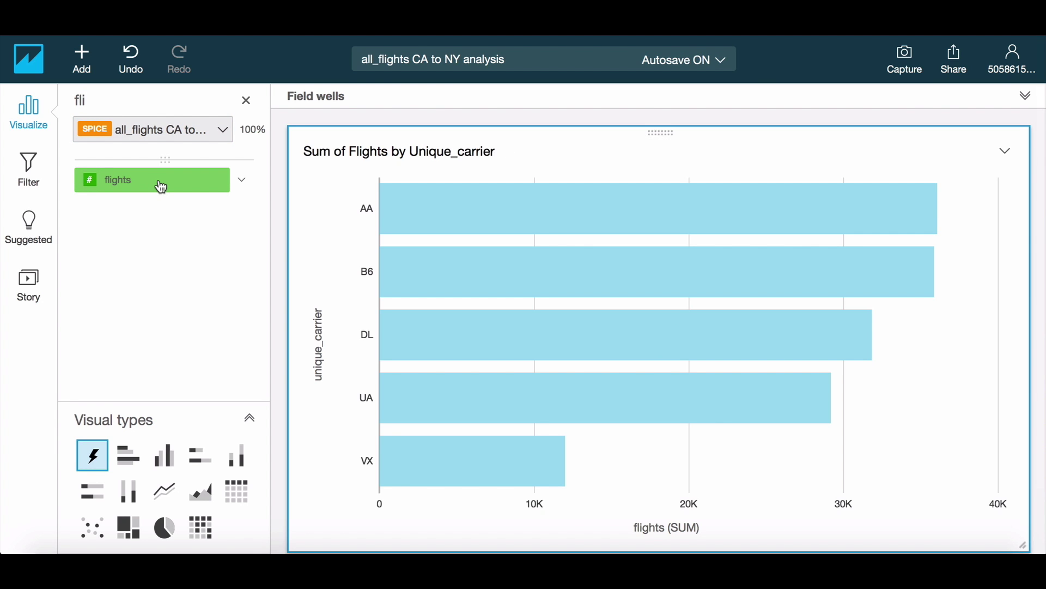
left_click(164, 527)
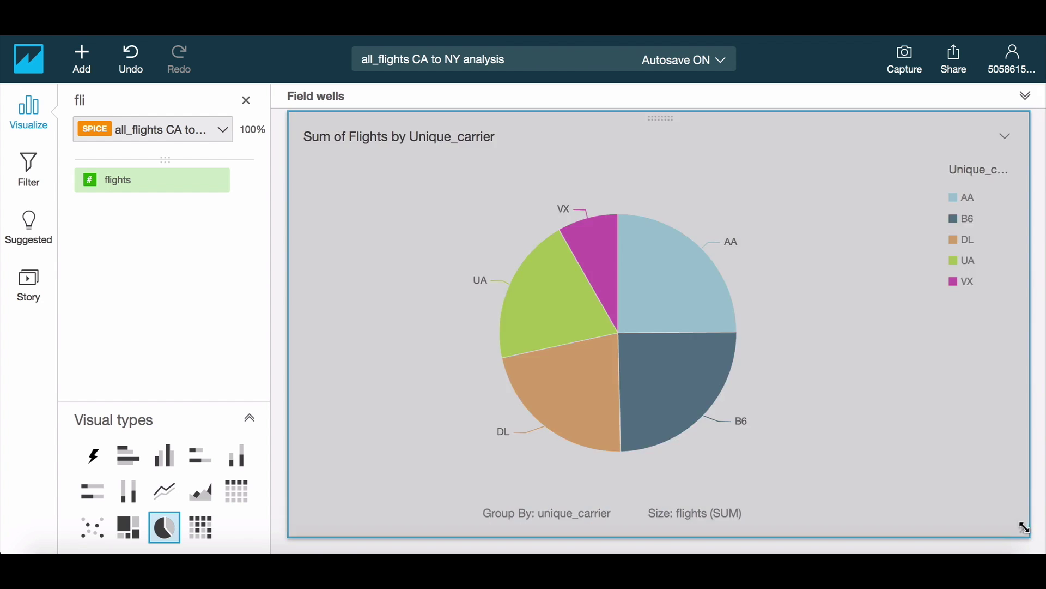
left_click_drag(1024, 527, 643, 357)
Move the pie chart's legend to the bottom.
left_click(625, 151)
left_click(594, 174)
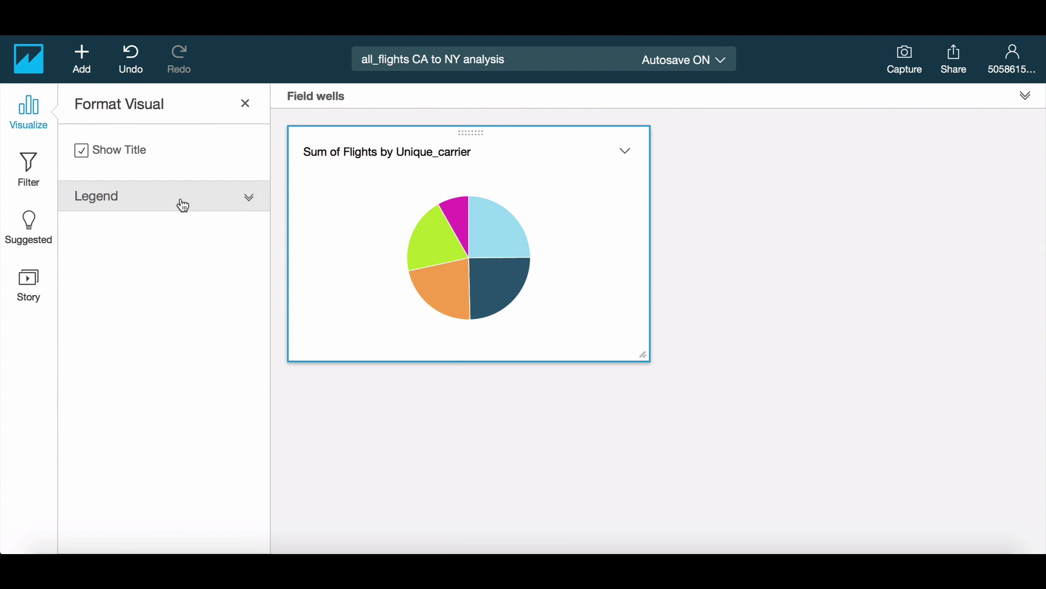
left_click(179, 205)
left_click(82, 306)
left_click(246, 103)
Add a line chart of carrier_delay over fl_date per unique_carrier, sized and placed beside the pie.
left_click(83, 60)
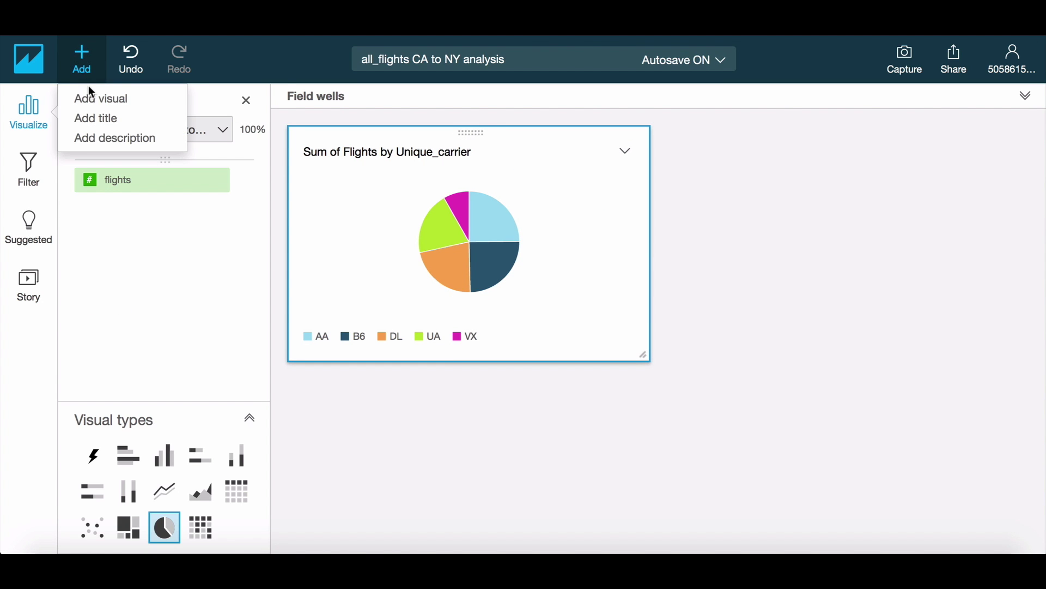
left_click(96, 98)
left_click(245, 103)
type("carr")
left_click(165, 166)
left_click(160, 207)
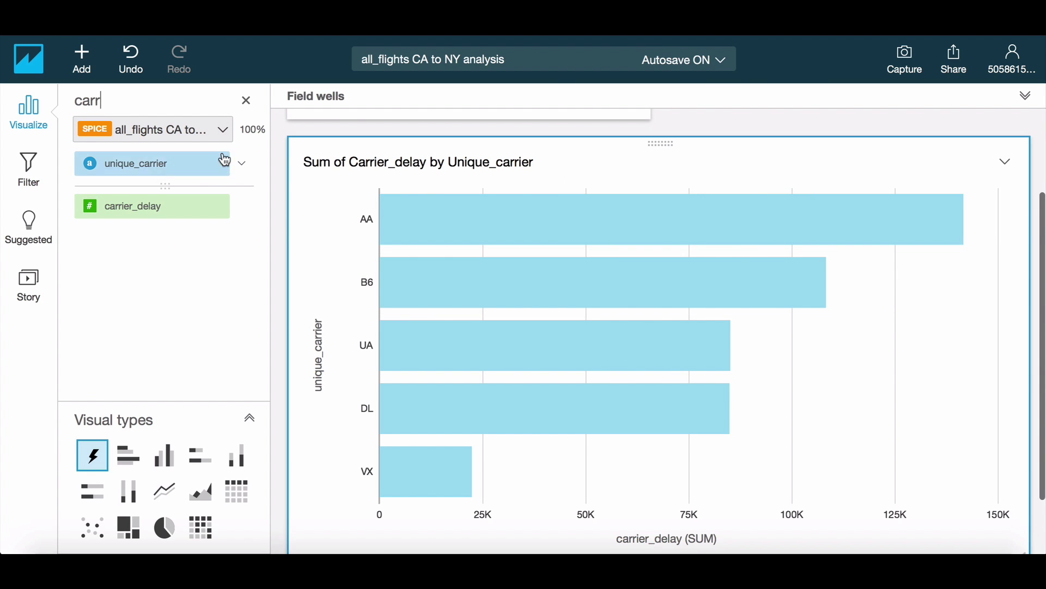
left_click(246, 101)
type("da")
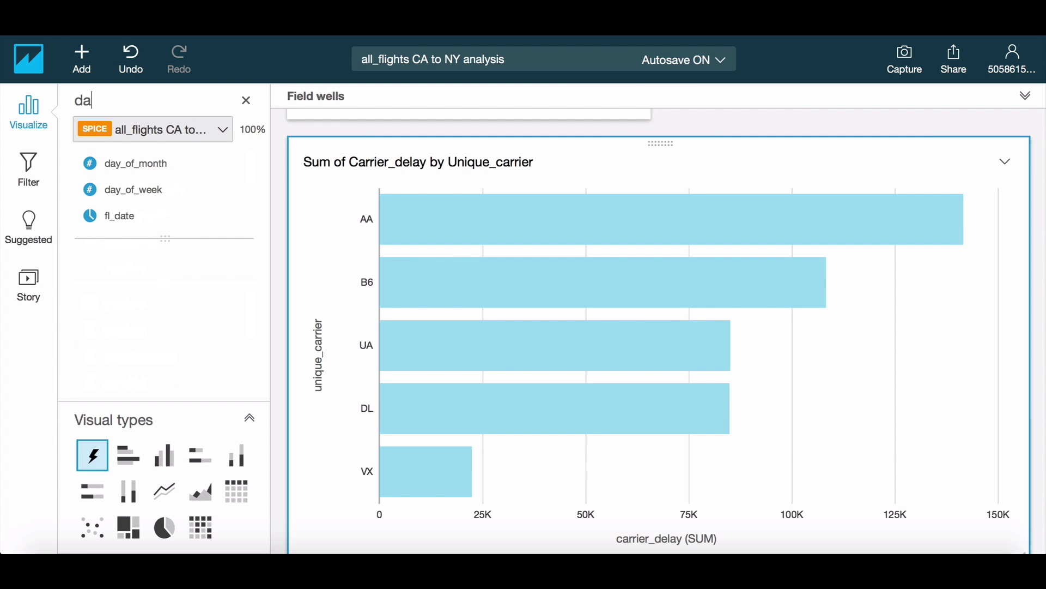
left_click(159, 219)
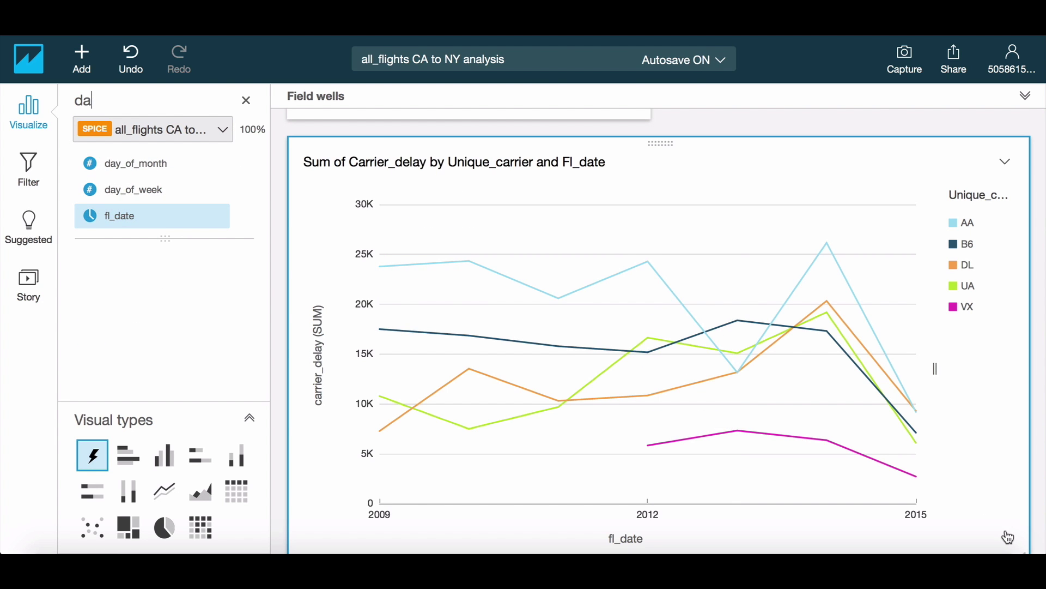
left_click_drag(1008, 537, 643, 425)
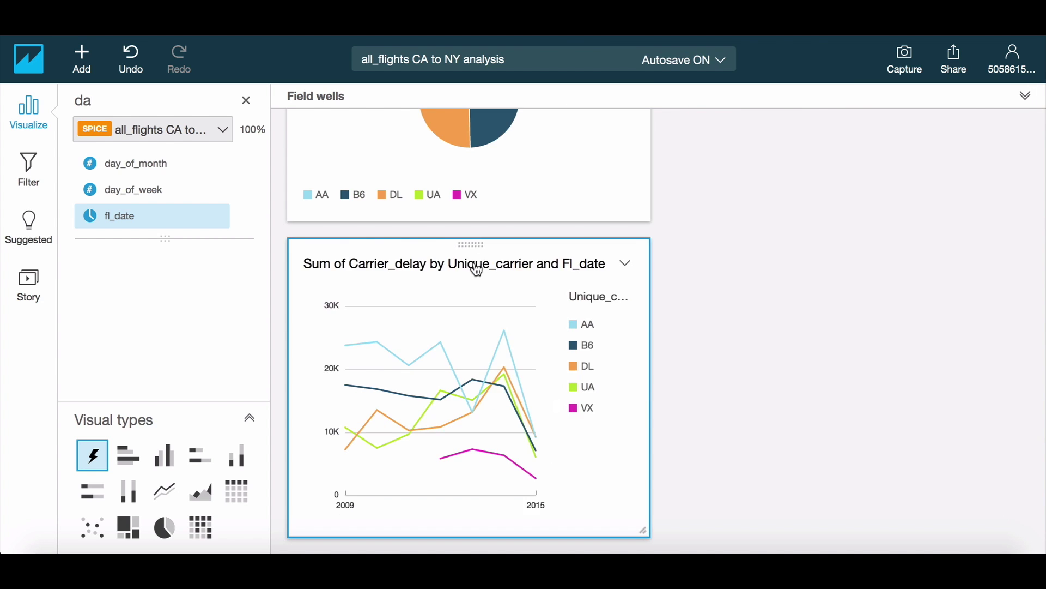
left_click_drag(477, 269, 872, 235)
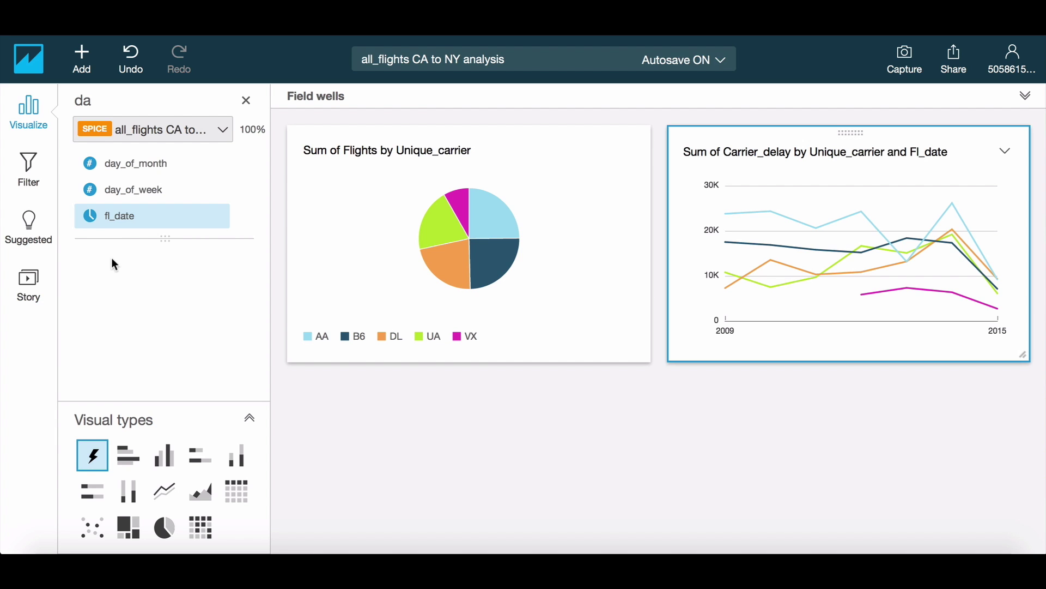
left_click(35, 79)
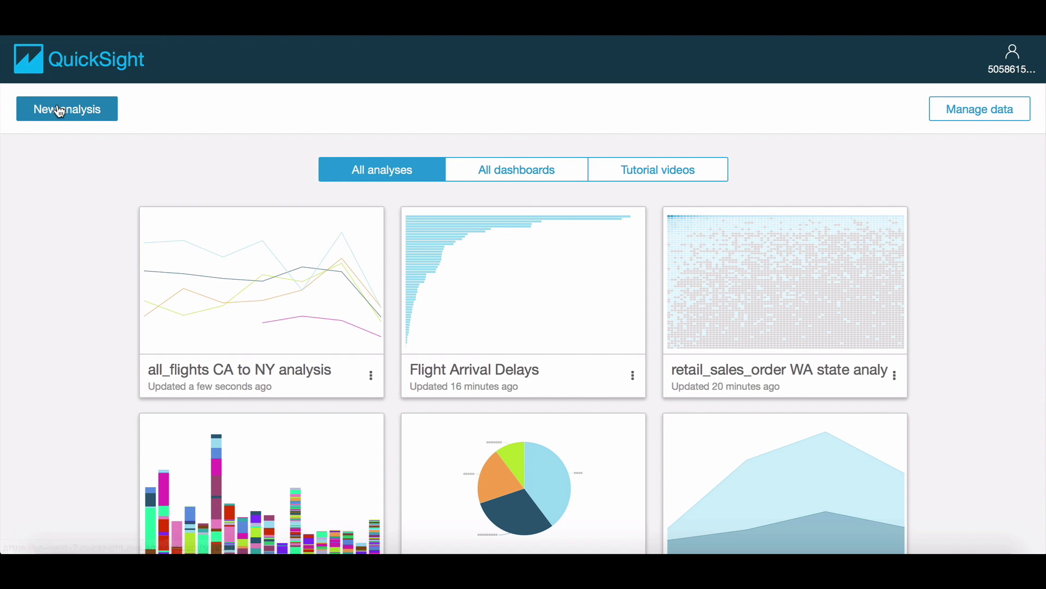
Run a full Refresh Now on the all_flights CA to NY dataset and acknowledge the success message.
left_click(60, 111)
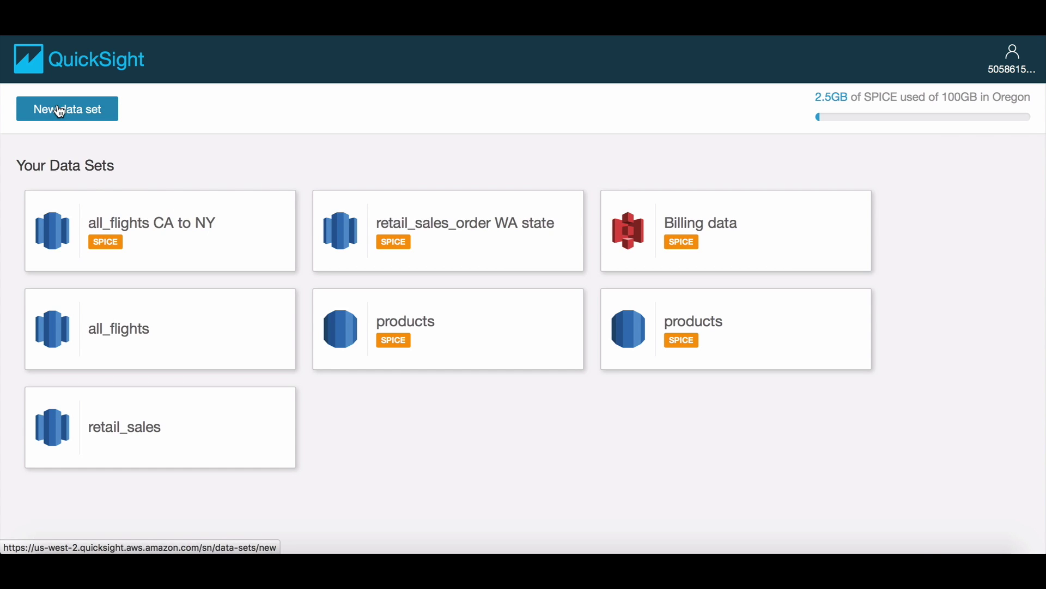
left_click(152, 236)
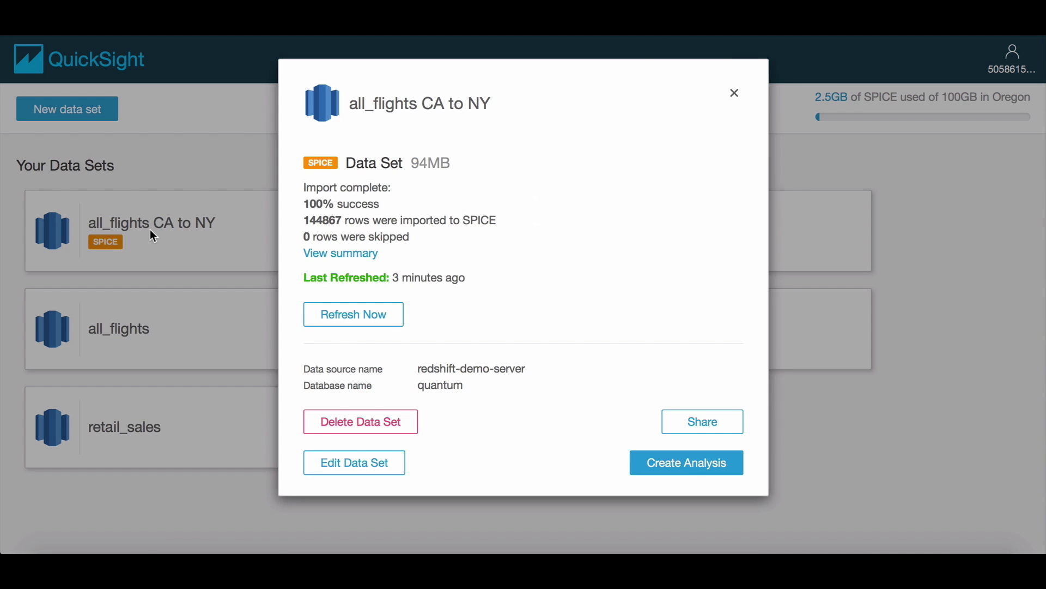
left_click(364, 318)
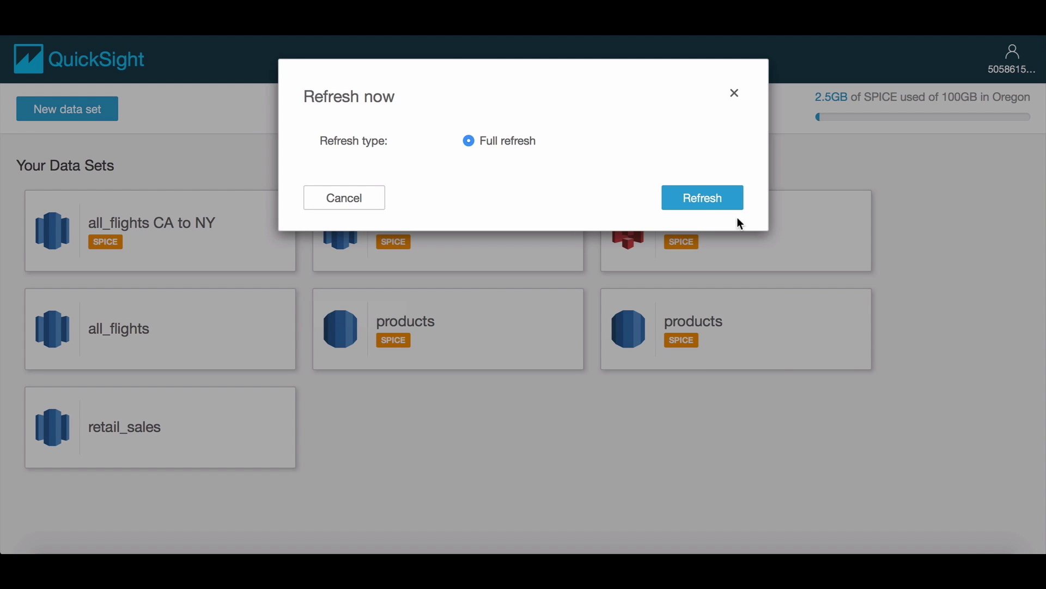
left_click(711, 198)
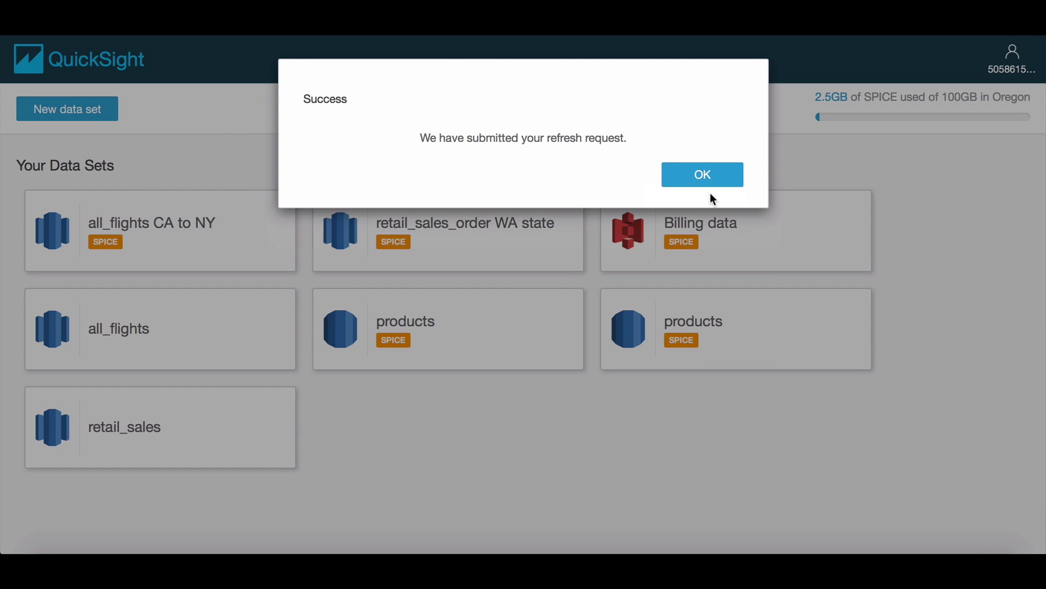
left_click(703, 181)
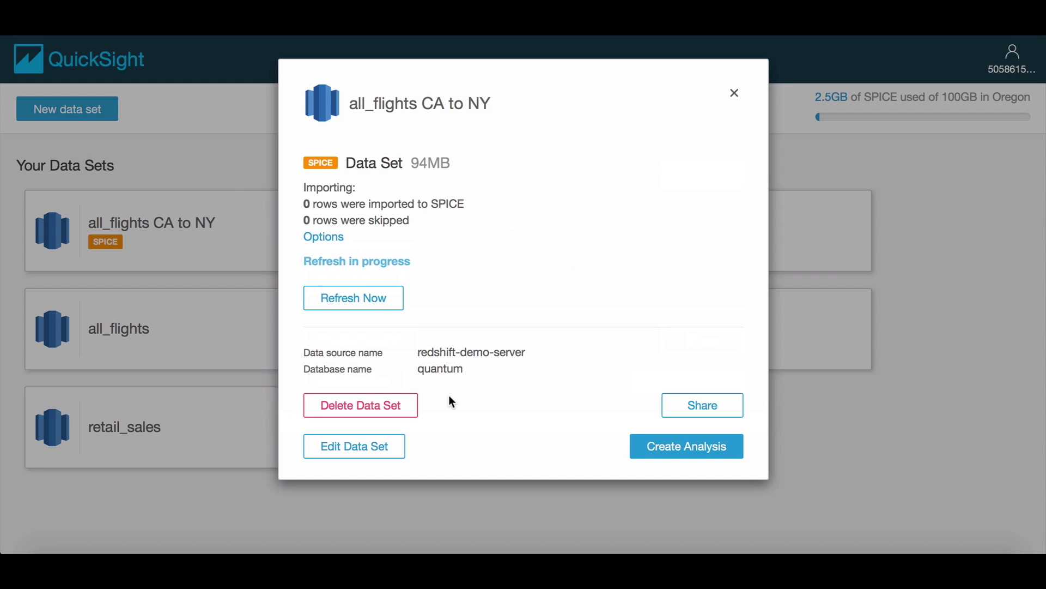
Open all_flights CA to NY in the data editor and display its 'CA to NY' custom SQL.
left_click(371, 461)
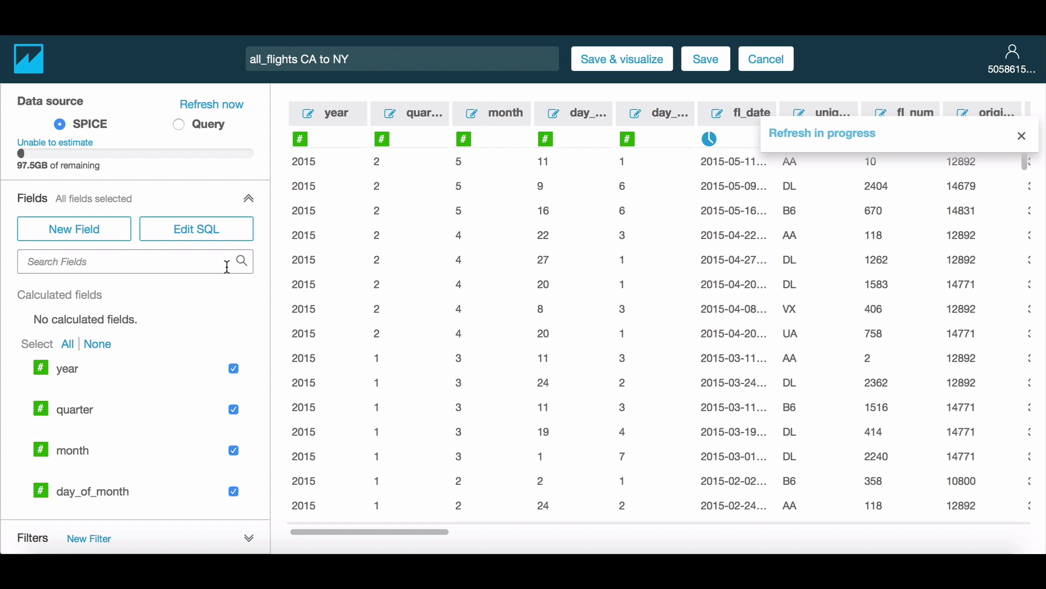
left_click(210, 235)
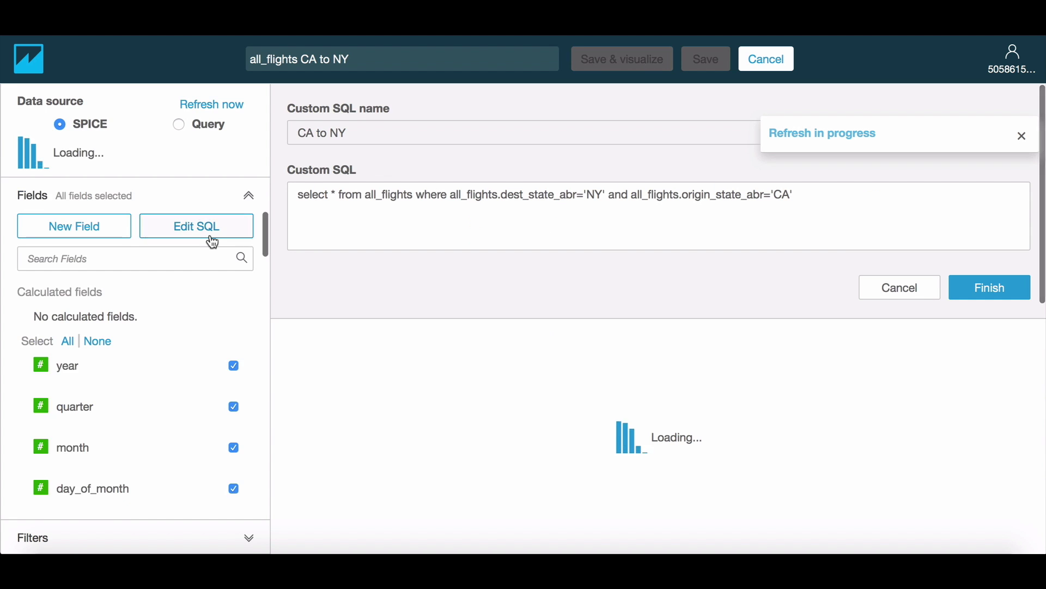